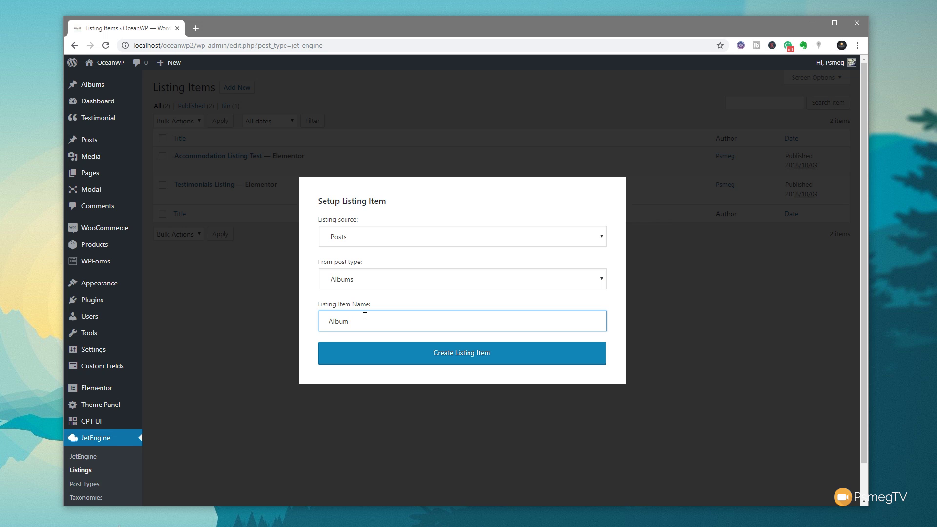
Name the listing item for the Albums post type "Album Listing" and create it
text(Listing)
click(474, 357)
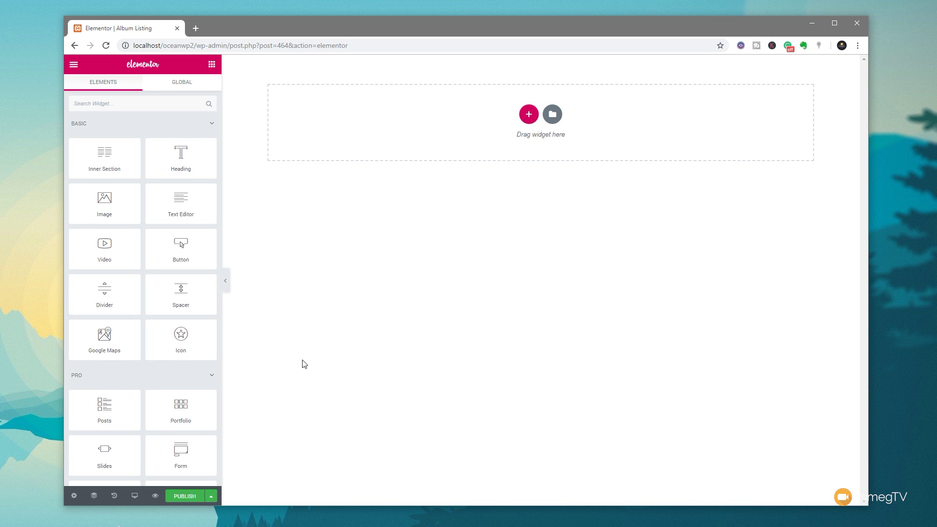
Add a Dynamic Image widget to the empty template, with ACF as source and Album Cover as field
scroll(178, 349, down, 20)
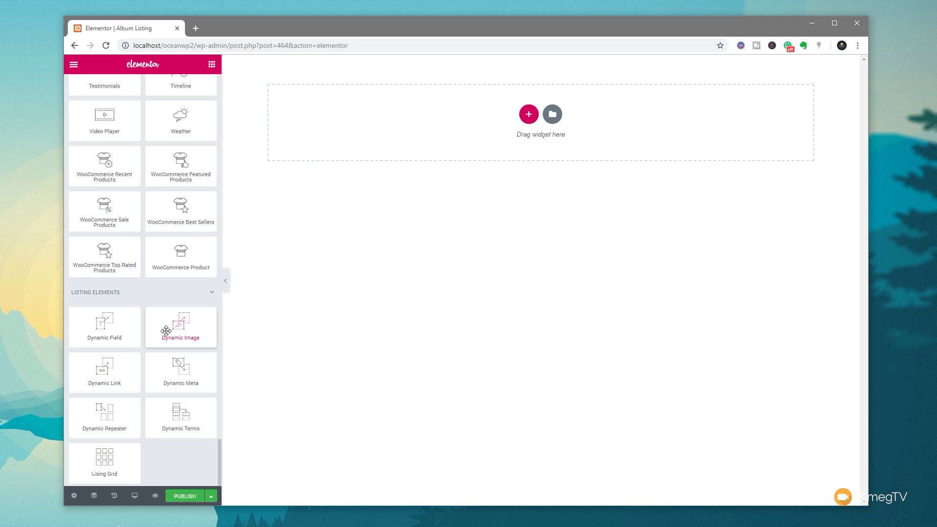
drag(166, 331, 327, 127)
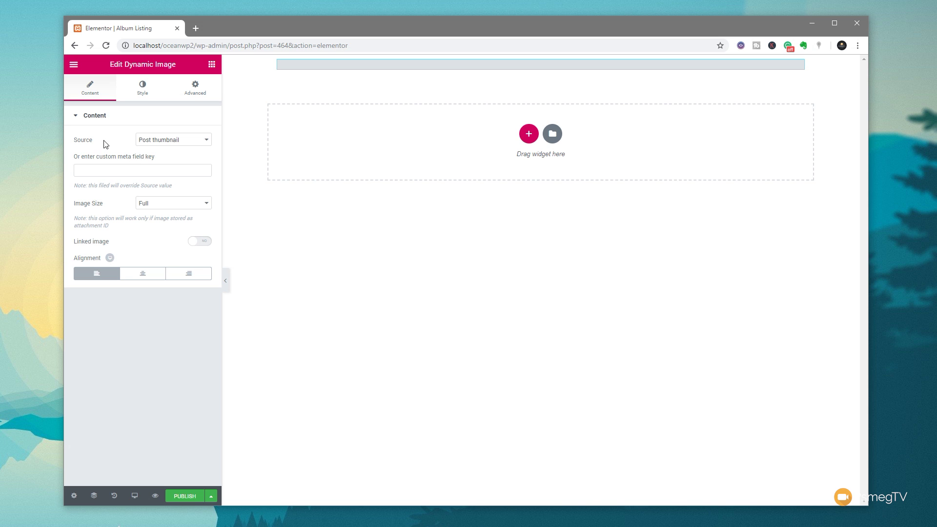
click(168, 146)
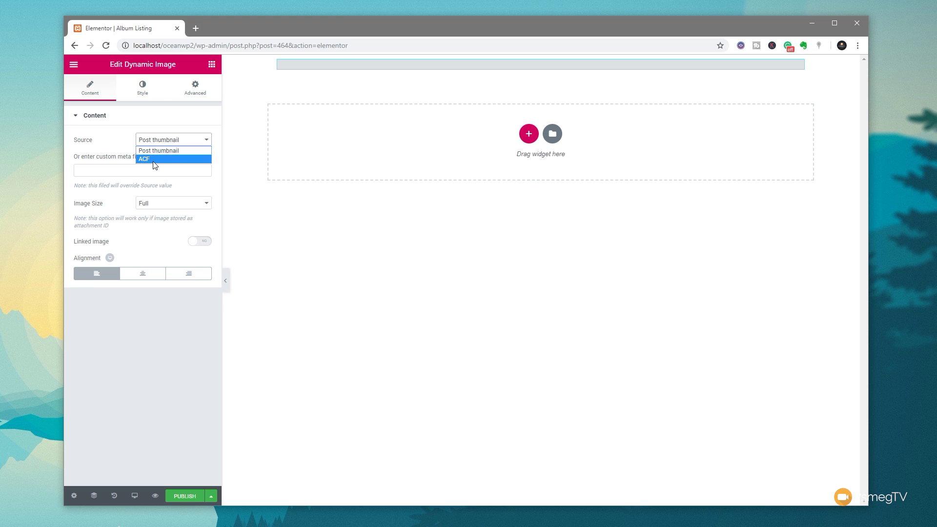
click(152, 161)
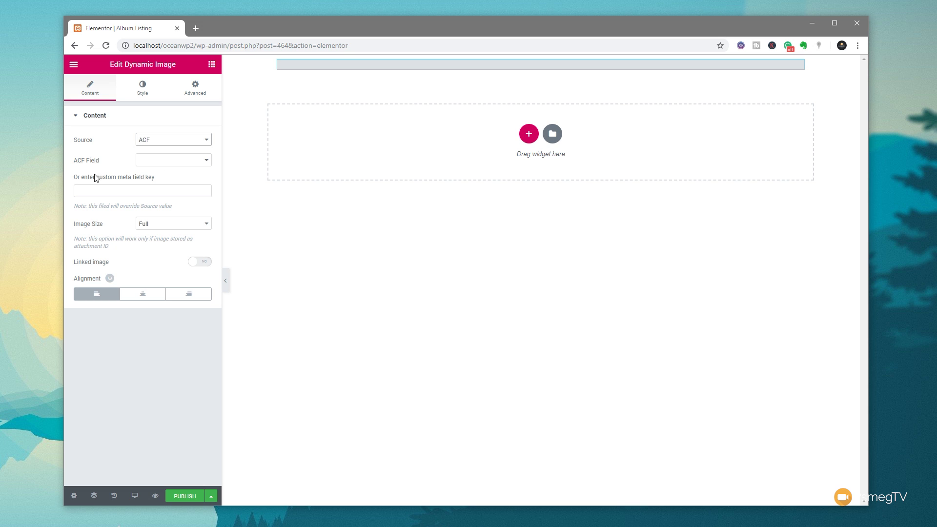
click(173, 164)
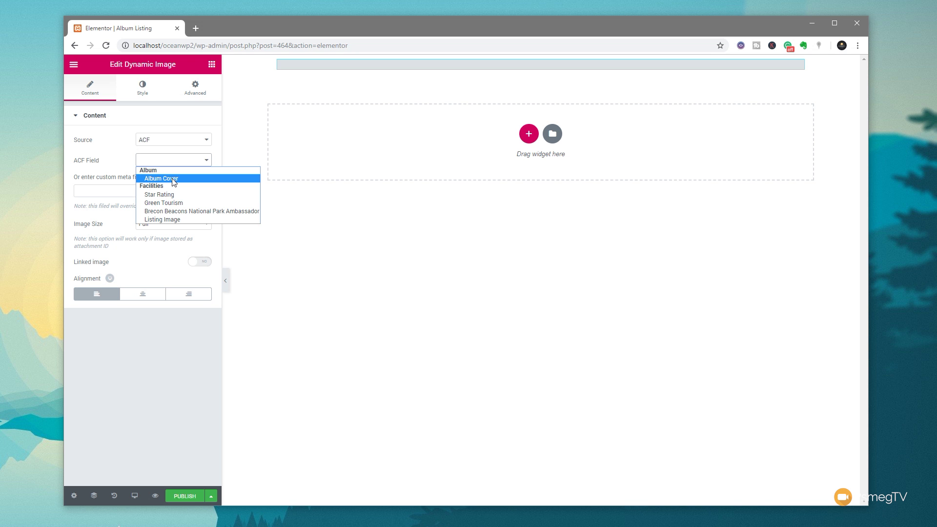
click(173, 178)
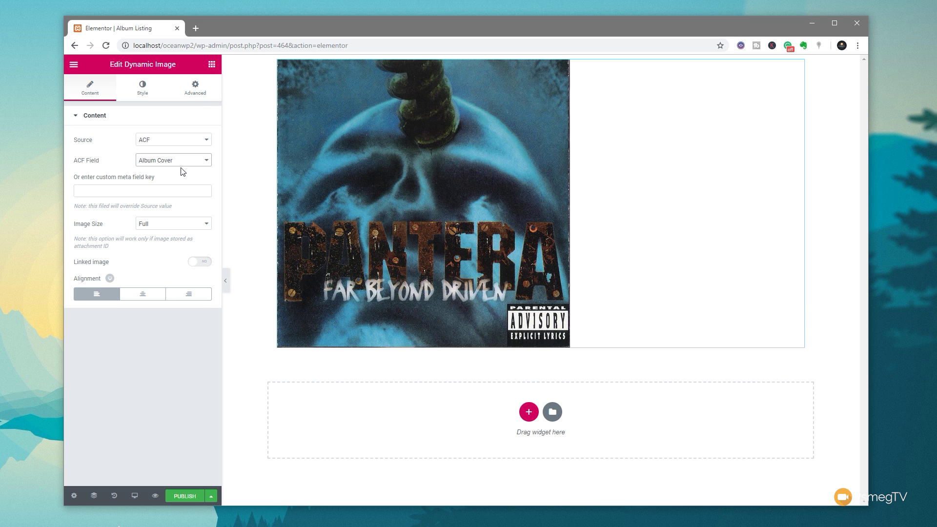
Add a Dynamic Field below the album cover using the ACF field Album Info, and enable hiding it if the value is empty
click(212, 64)
scroll(201, 234, down, 20)
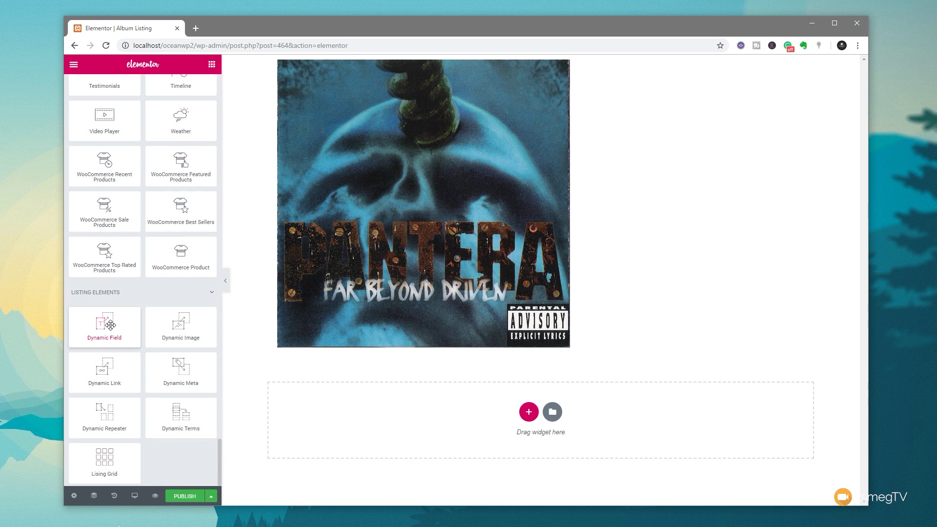
drag(110, 325, 335, 350)
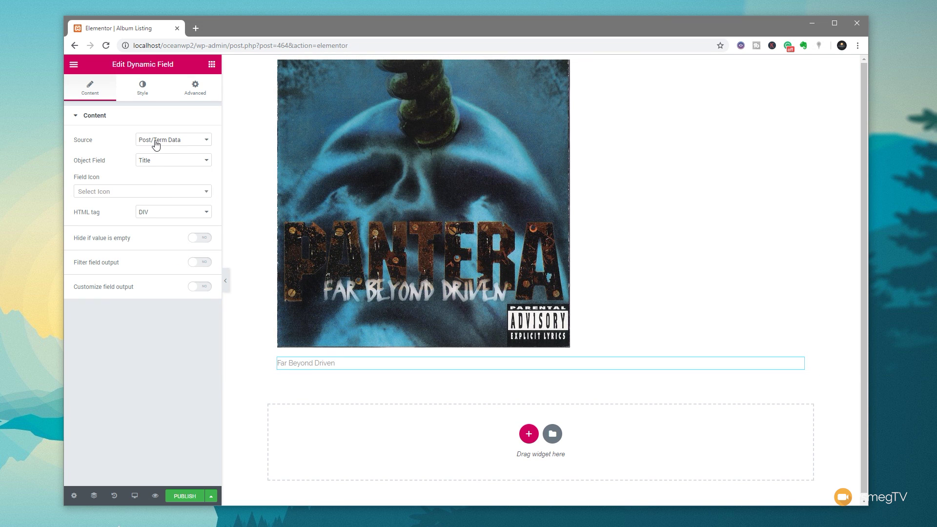
click(171, 164)
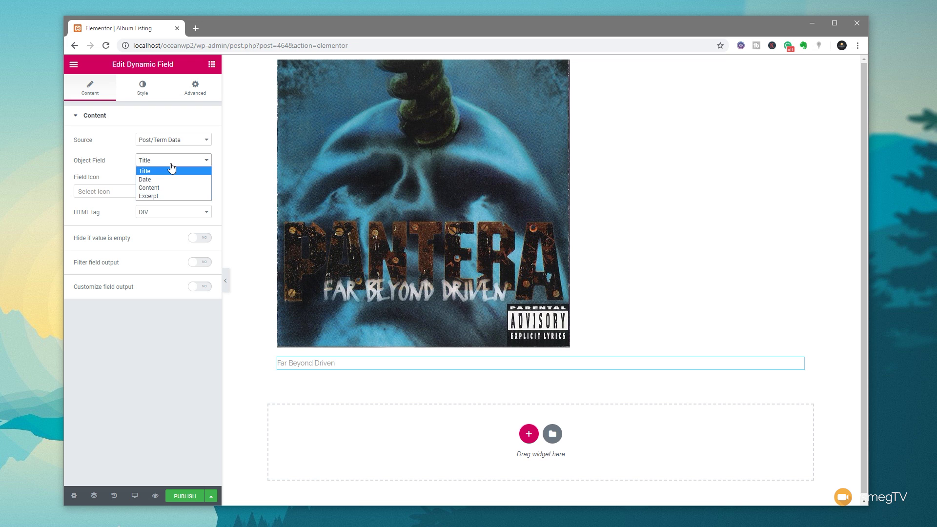
click(122, 154)
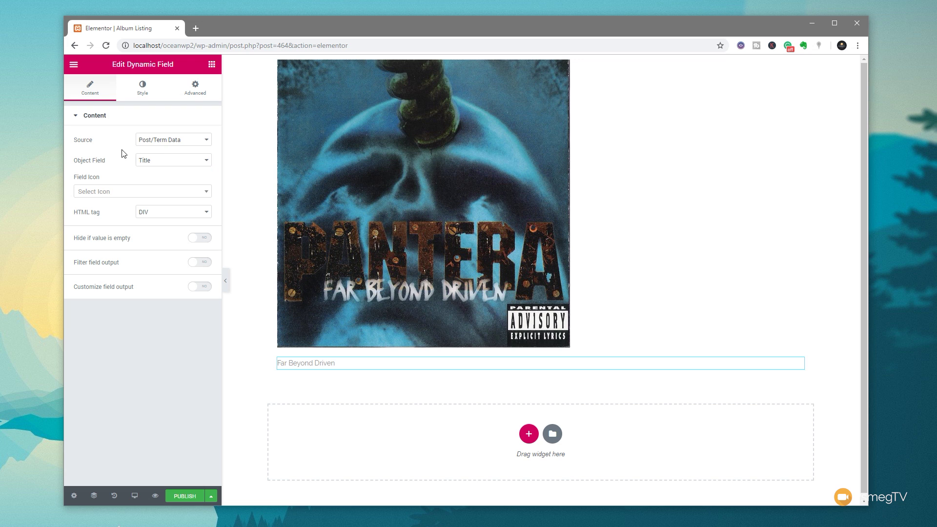
click(166, 142)
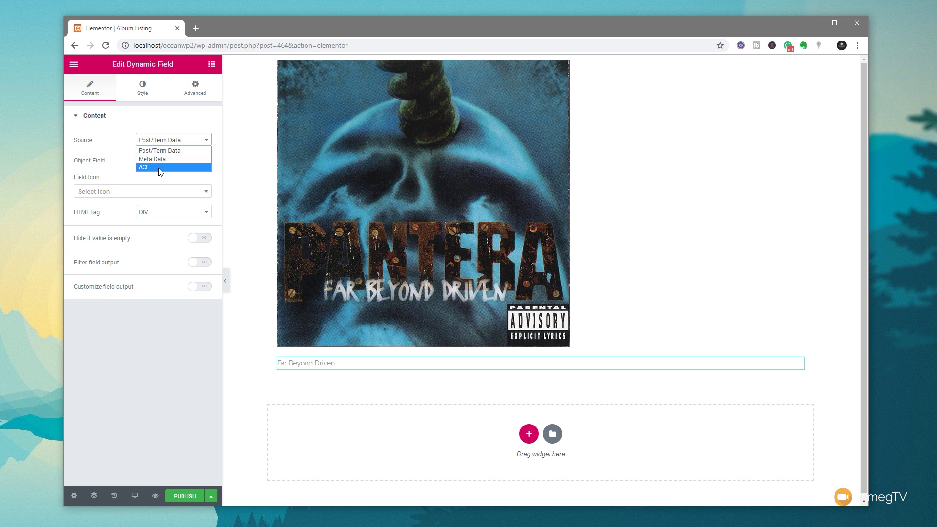
click(164, 168)
click(176, 162)
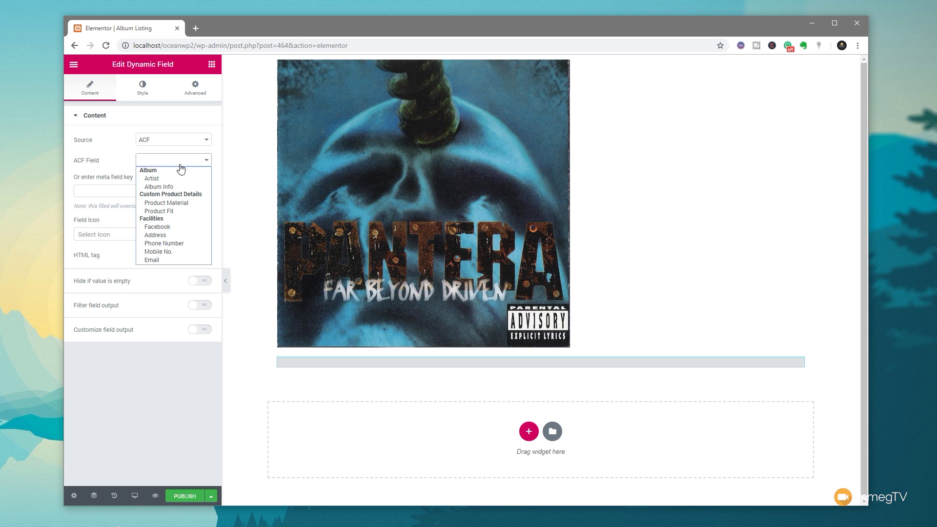
click(174, 187)
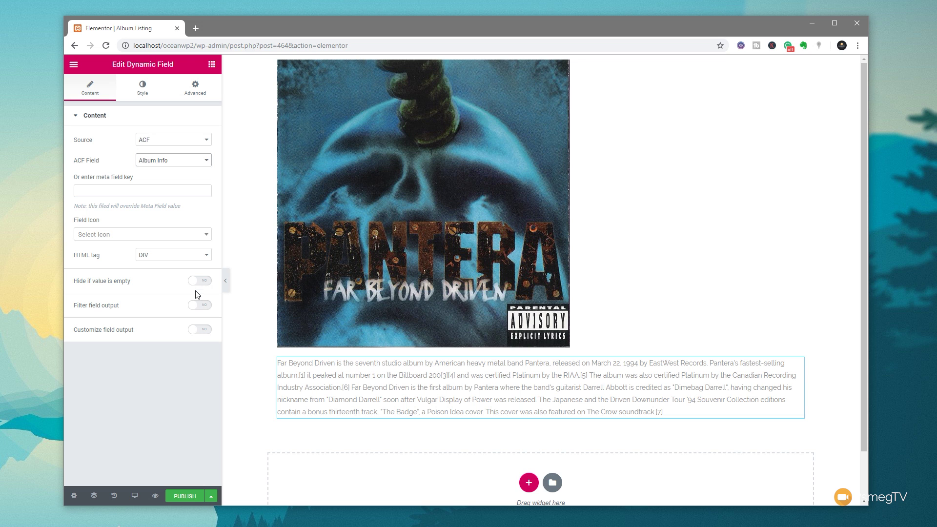
click(207, 281)
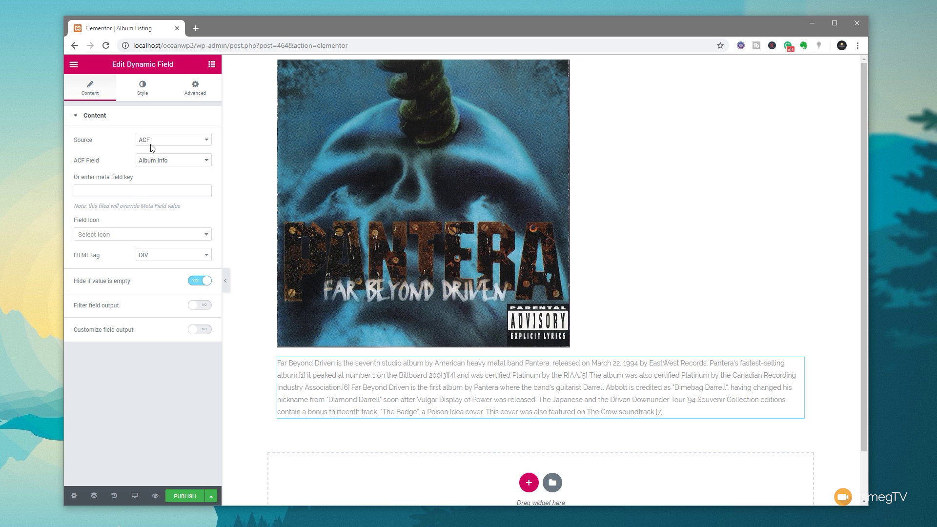
Insert a Heading between the album cover and the album info, with its title taken dynamically from the ACF field Artist
click(212, 64)
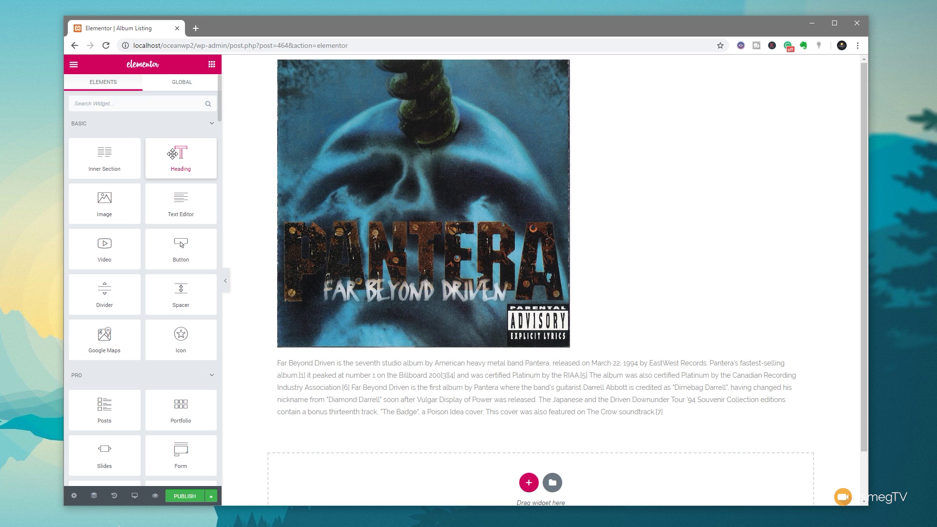
drag(173, 154, 313, 347)
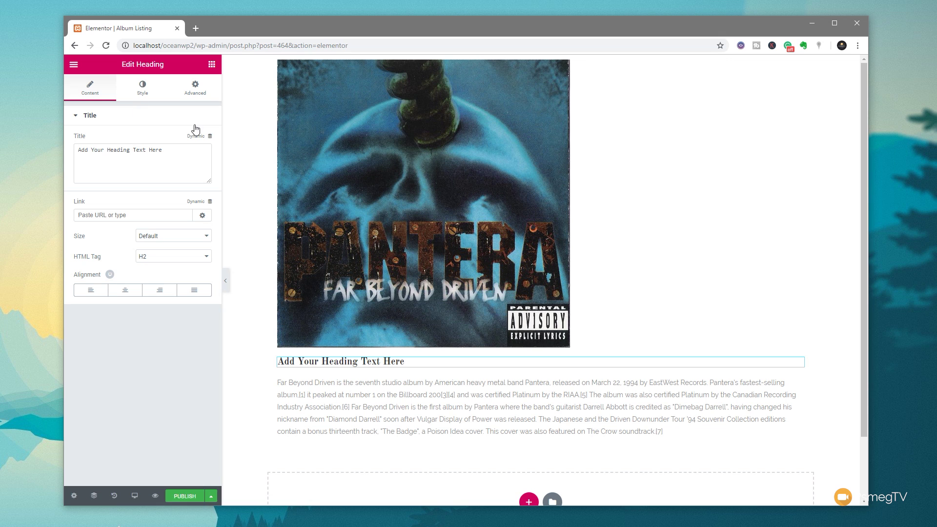
click(210, 136)
drag(211, 157, 217, 226)
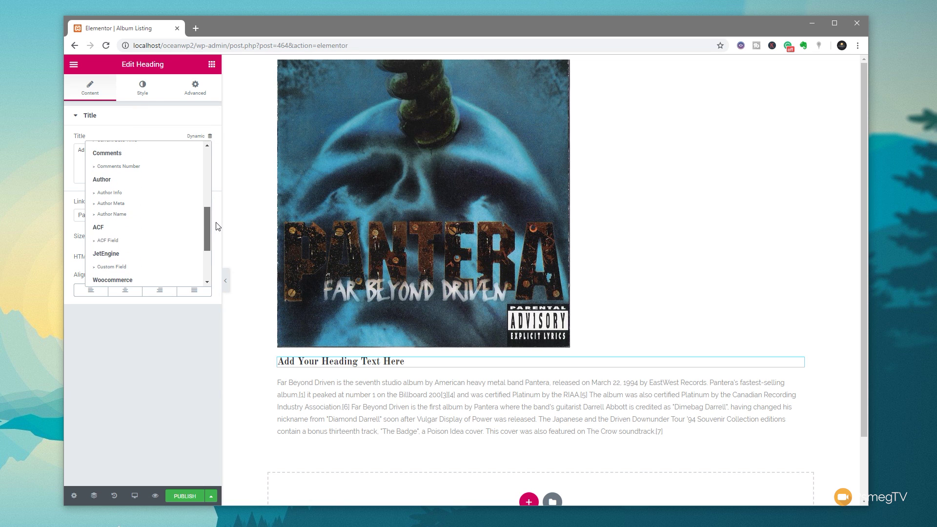
click(106, 241)
click(81, 151)
click(170, 196)
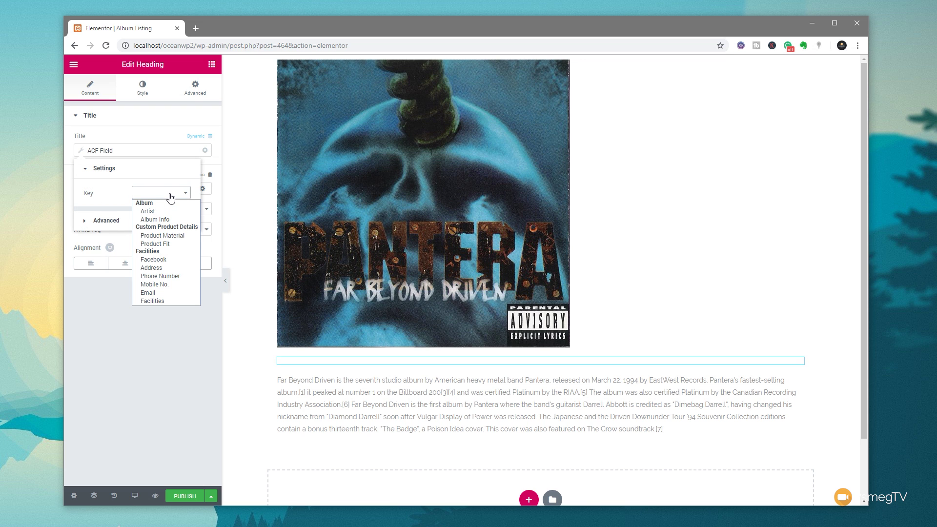
click(165, 211)
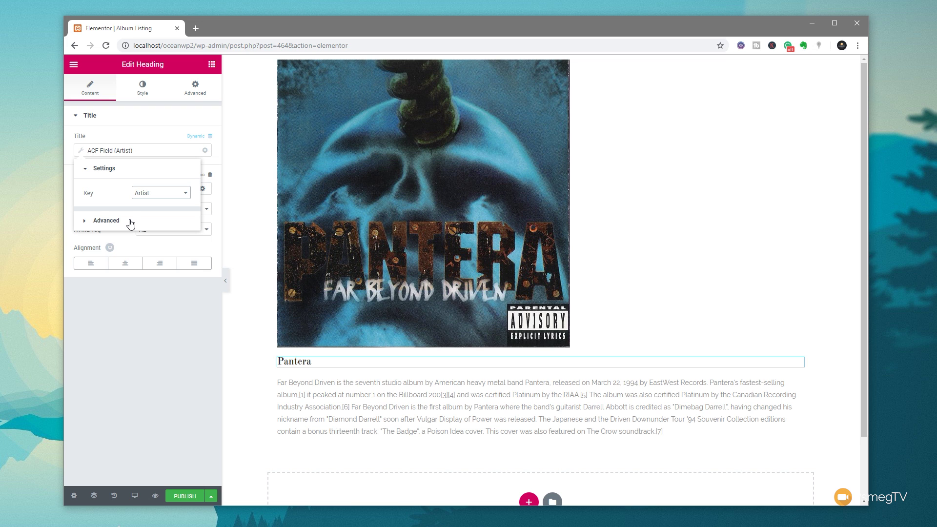
Put the text "Artist Name:" before the heading's dynamic artist value
click(130, 224)
click(144, 215)
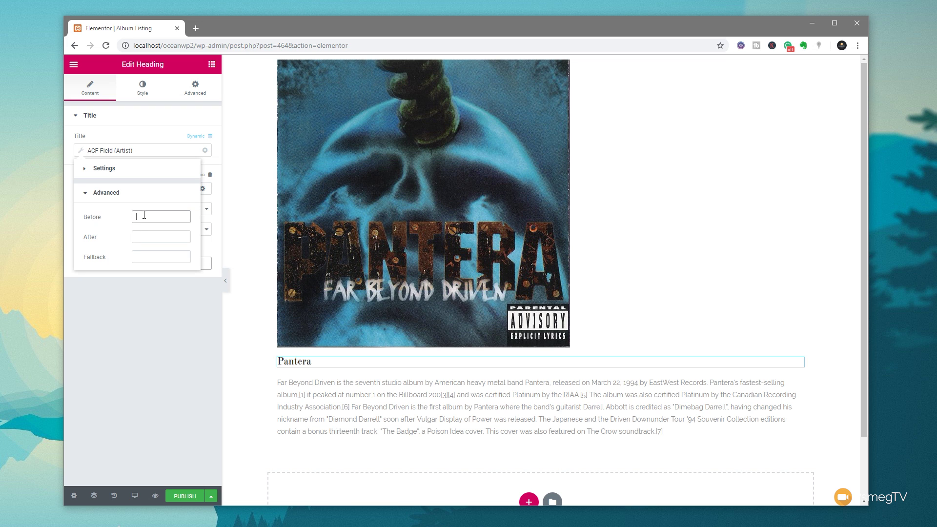
text(Artist)
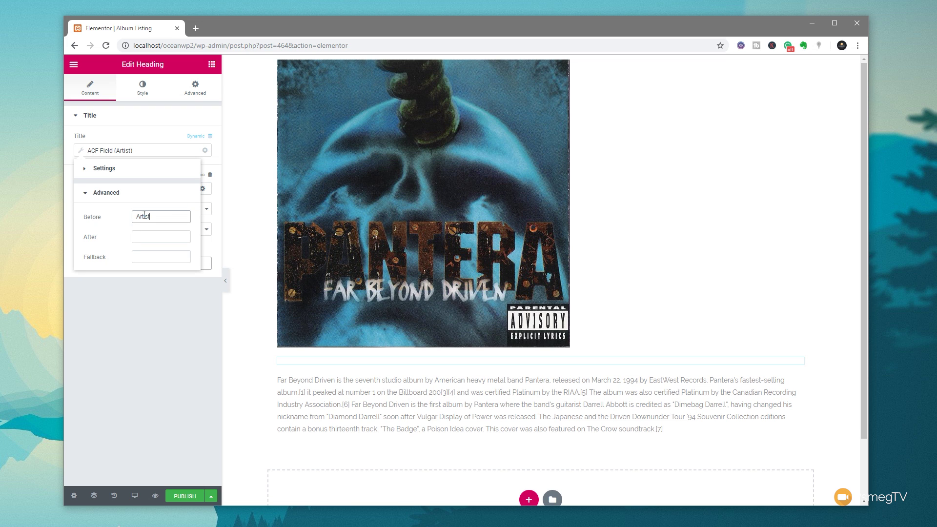
text( Name:)
click(143, 297)
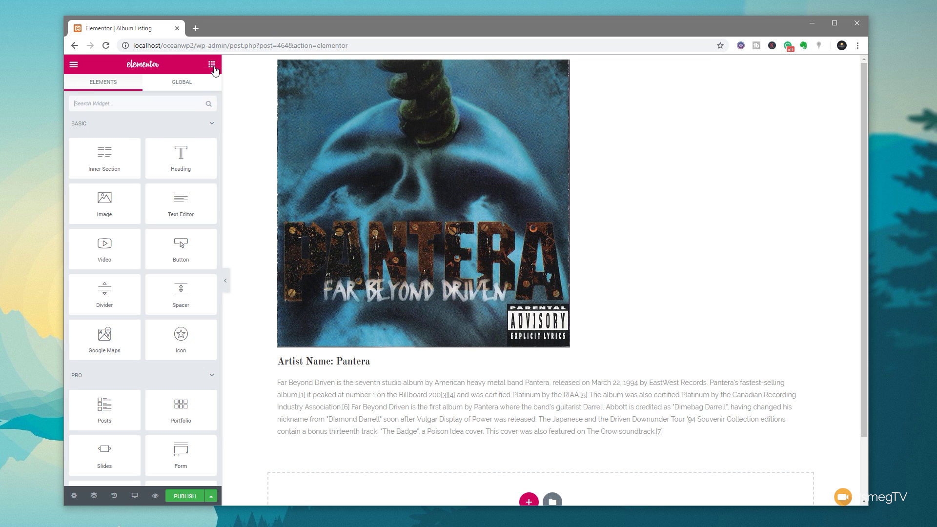
Insert a Dynamic Field between the artist heading and the album info, with Post/Term Data as source and Title as object field
scroll(176, 231, down, 10)
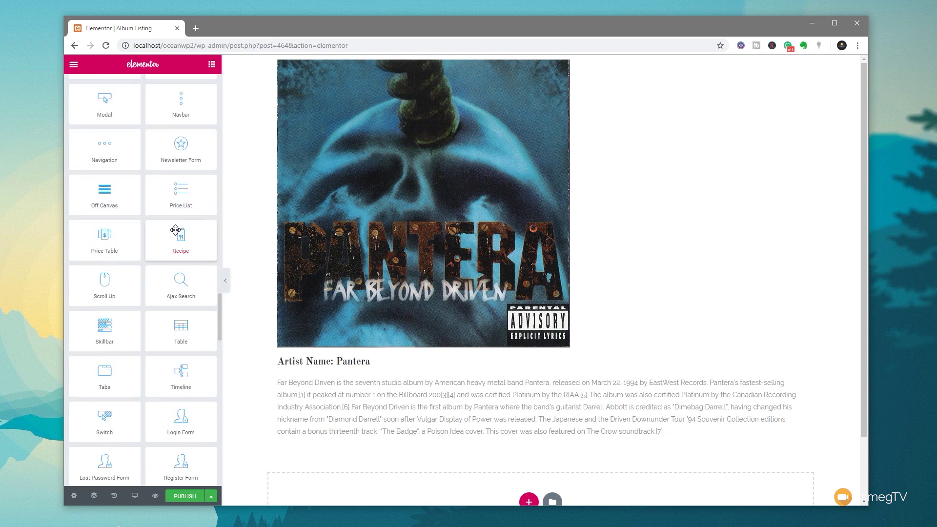
scroll(176, 231, down, 10)
drag(105, 338, 345, 371)
click(172, 140)
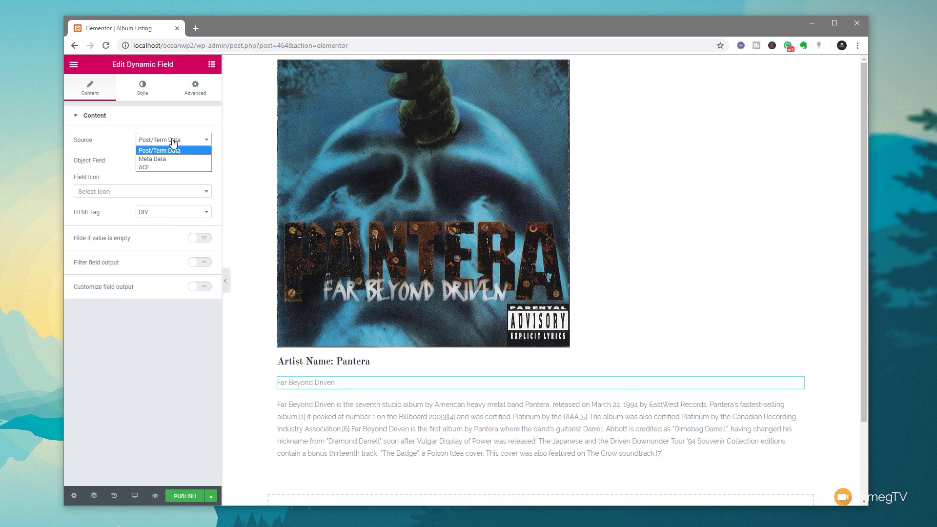
click(173, 141)
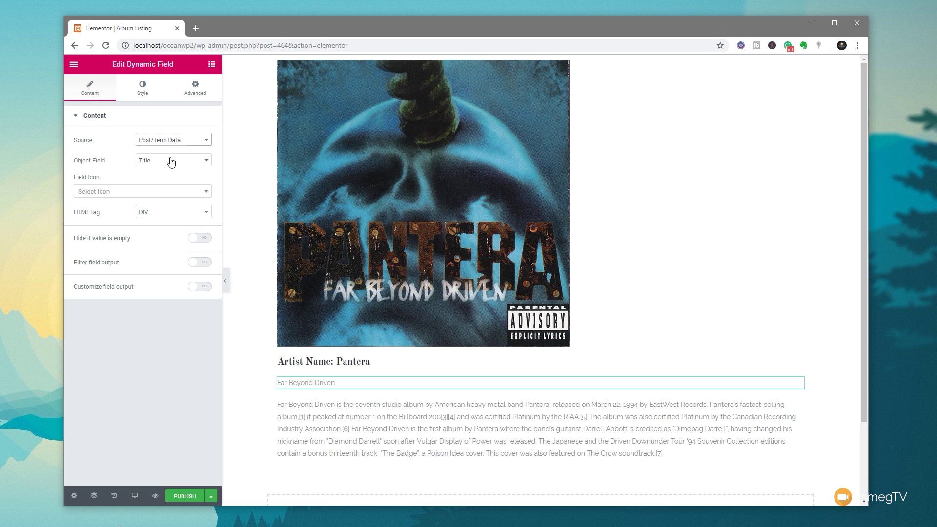
click(171, 160)
click(171, 162)
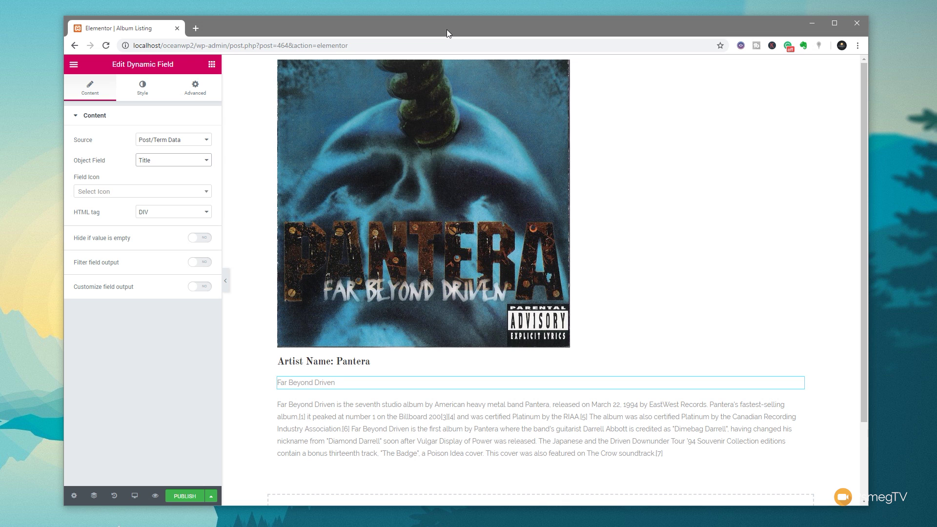
Publish the Album Listing template and exit the editor to the WordPress dashboard
click(179, 497)
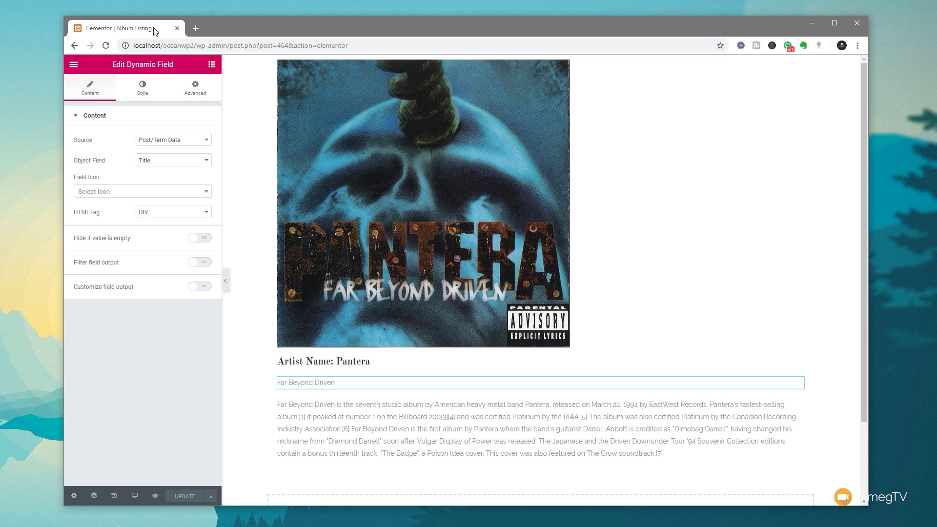
click(73, 64)
click(124, 267)
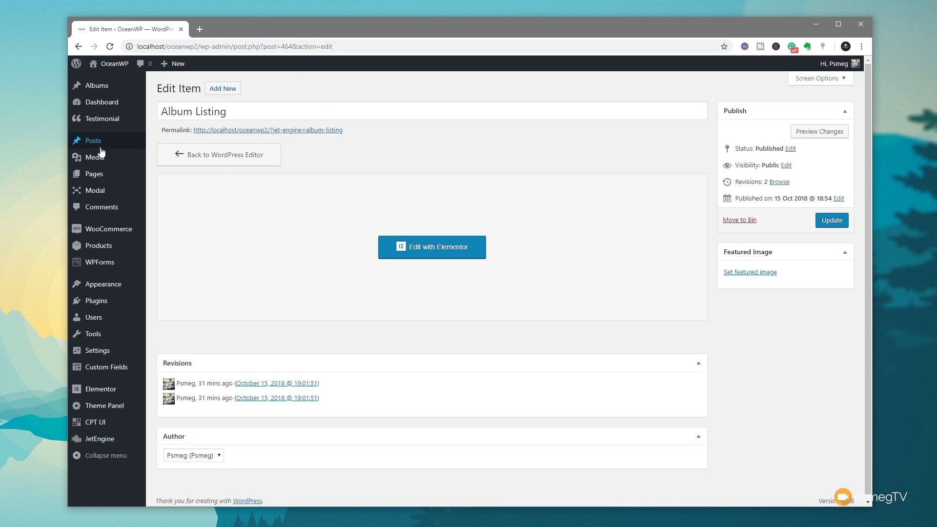
Create a new page titled "Albums" and publish it
mouse_move(138, 176)
click(169, 191)
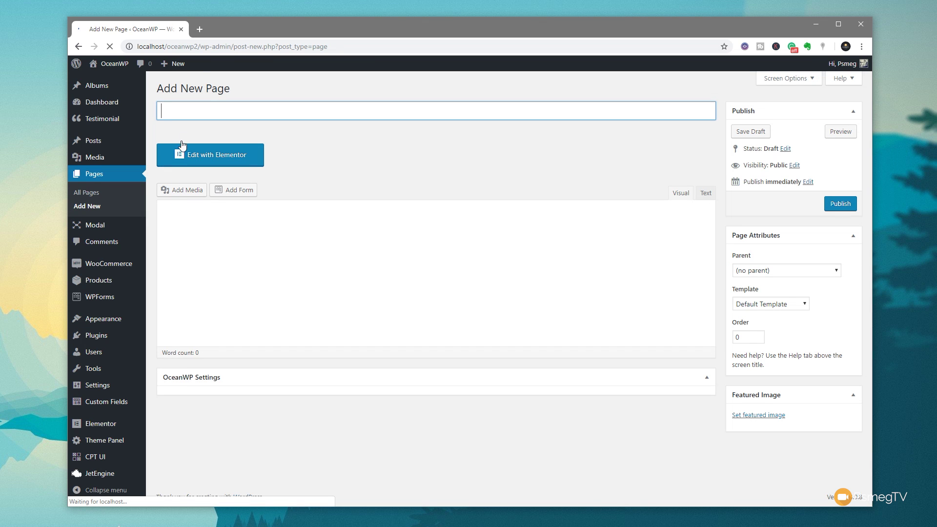
text(Albums)
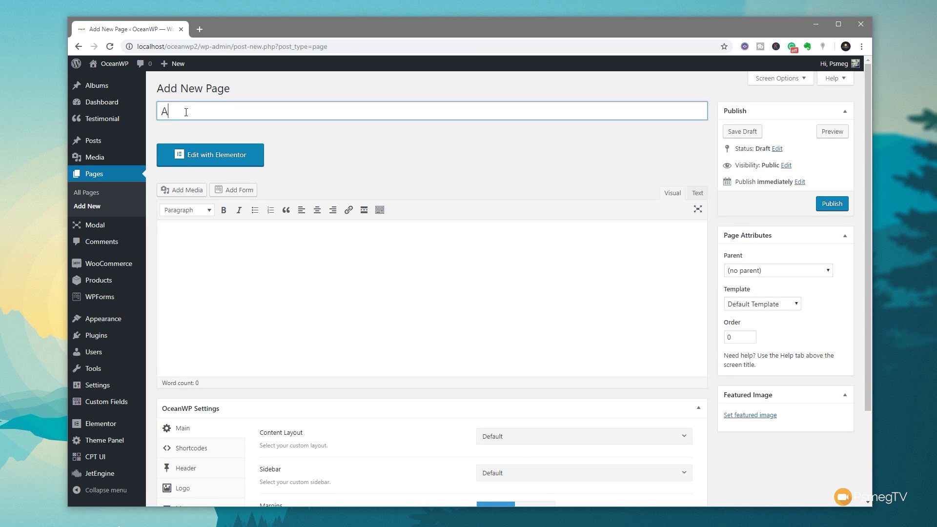
click(408, 147)
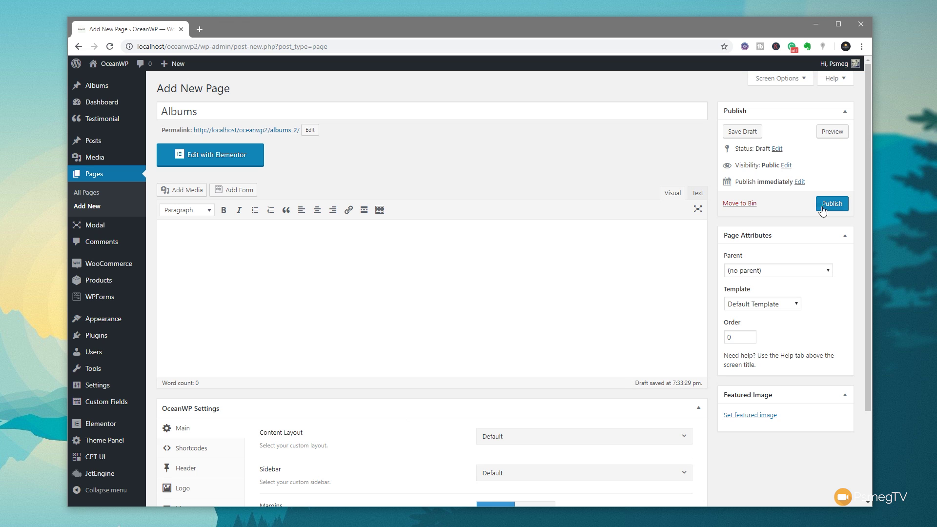
click(839, 207)
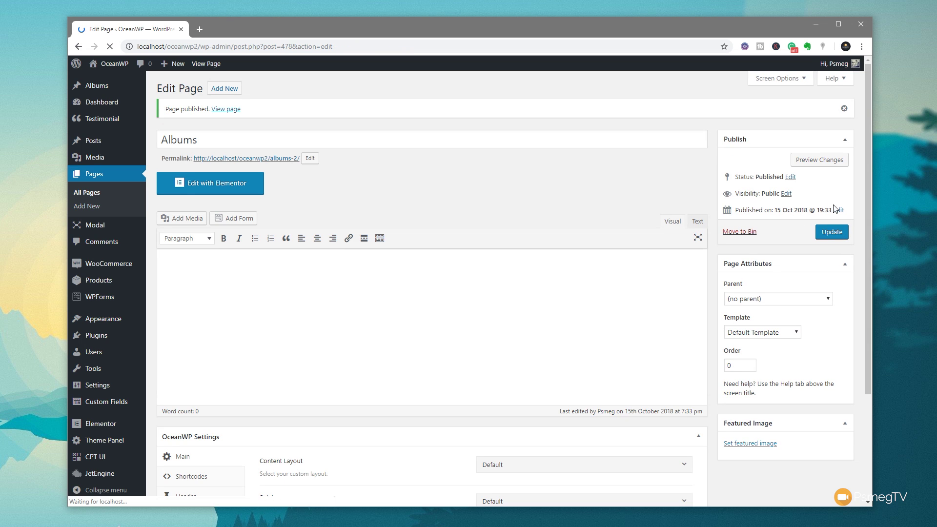
Open the Albums page in Elementor, insert a Listing Grid widget and set its listing to Album Listing
click(238, 187)
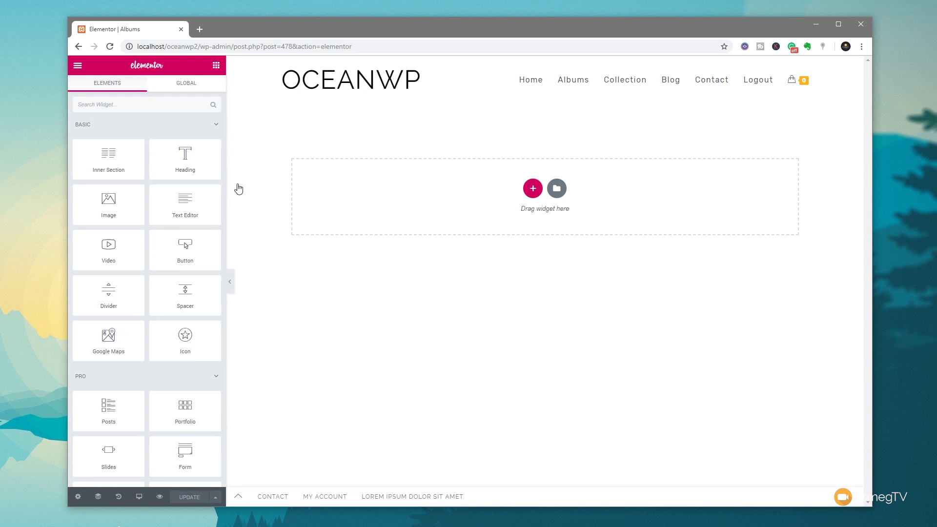
scroll(185, 236, down, 15)
scroll(168, 237, down, 15)
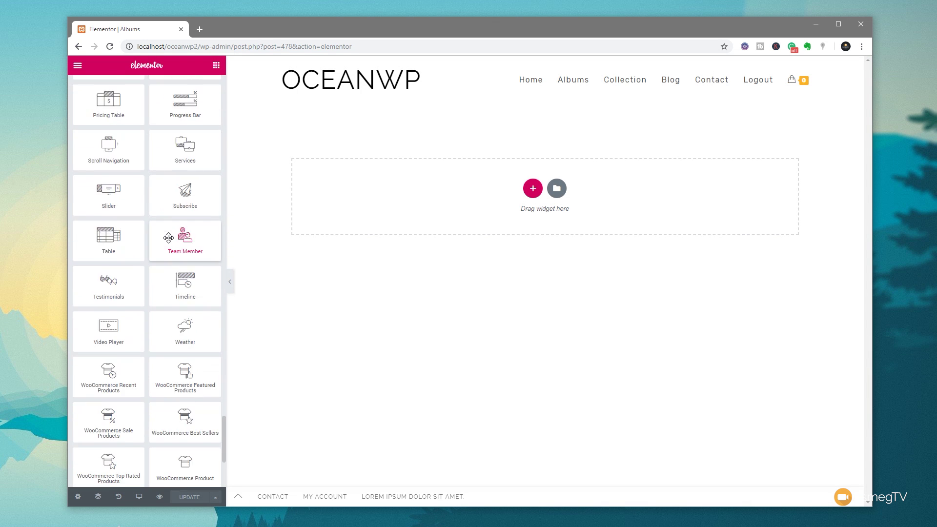
scroll(169, 238, down, 4)
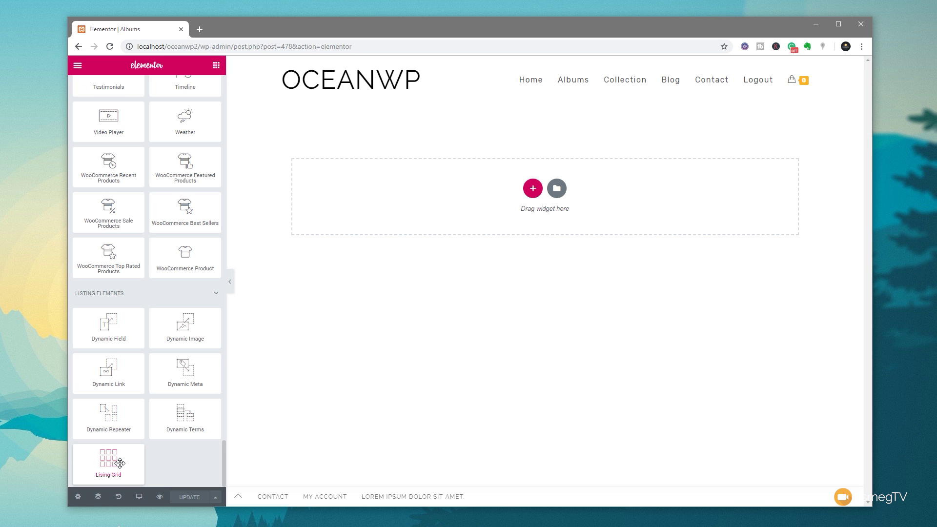
drag(97, 466, 377, 215)
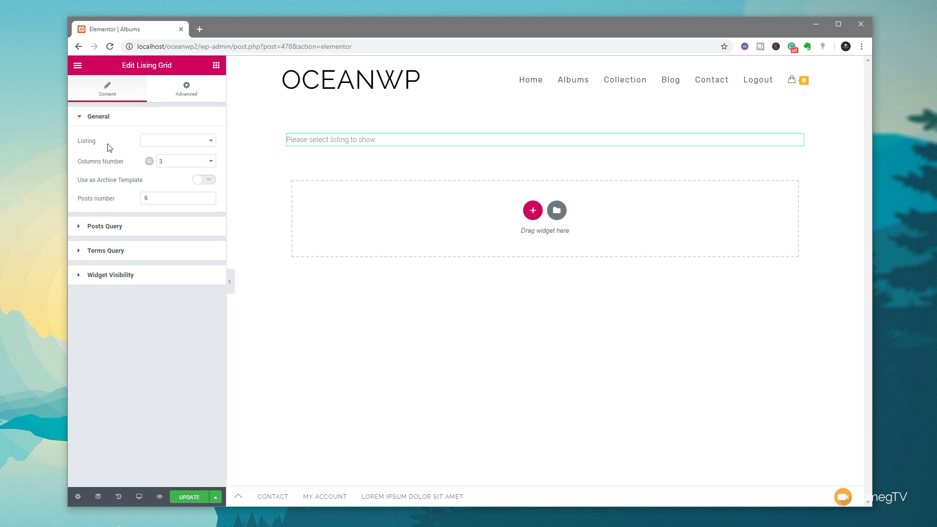
click(153, 143)
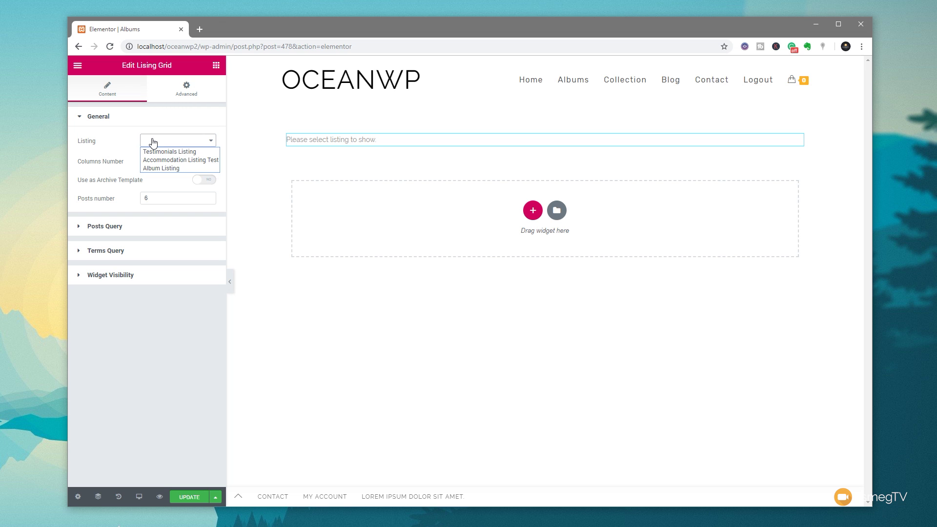
click(163, 168)
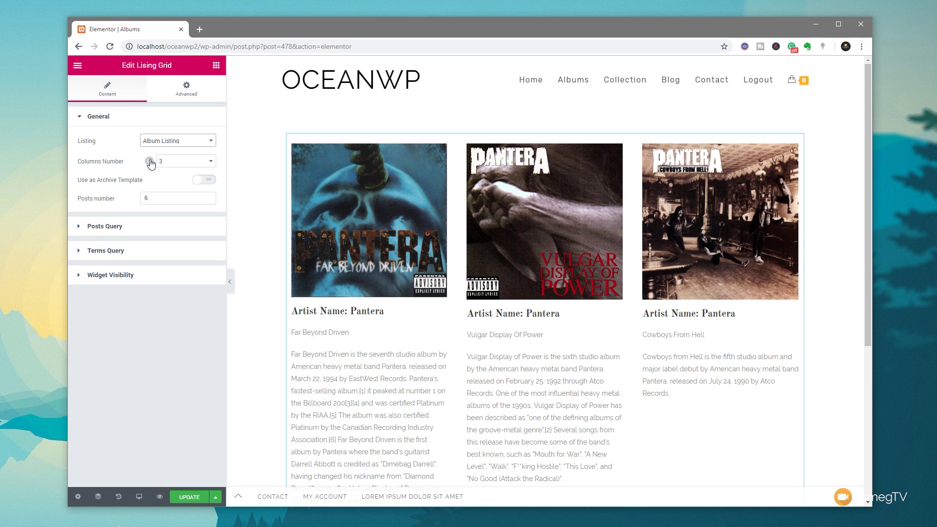
Try using the listing grid as an archive template and turn that option back off
mouse_move(150, 162)
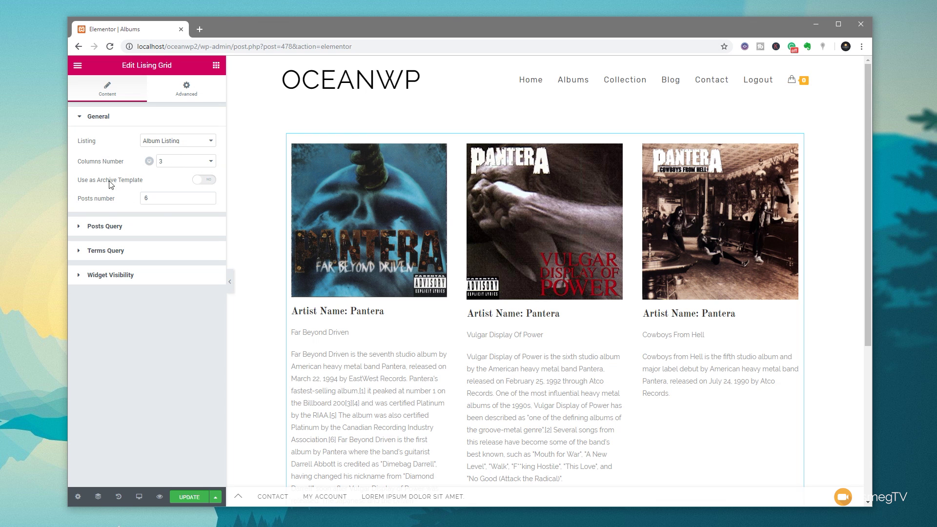
click(206, 184)
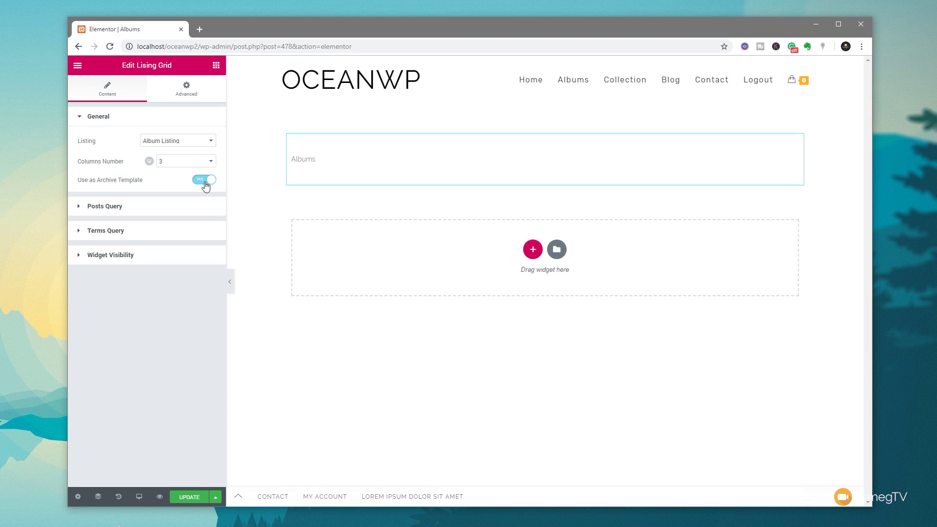
click(203, 184)
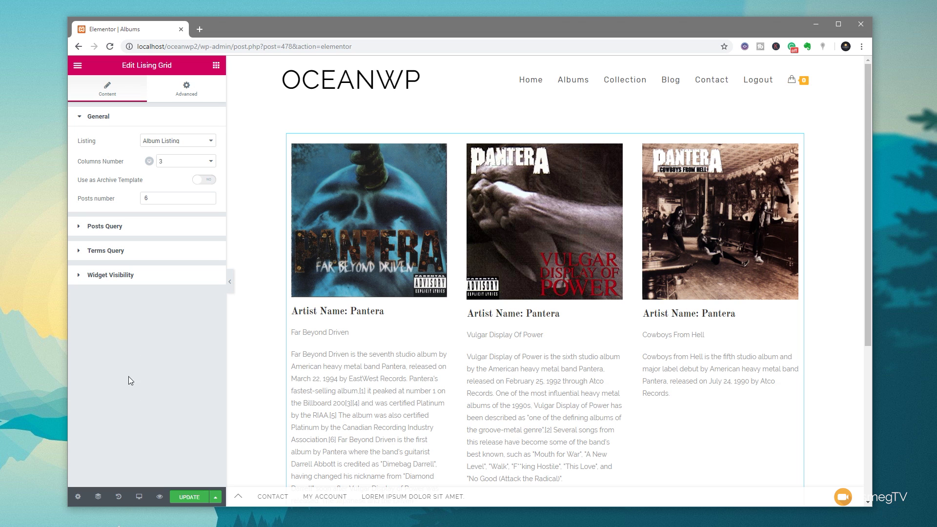
Update the Albums page and compare it with the Blog page on the live site
click(182, 498)
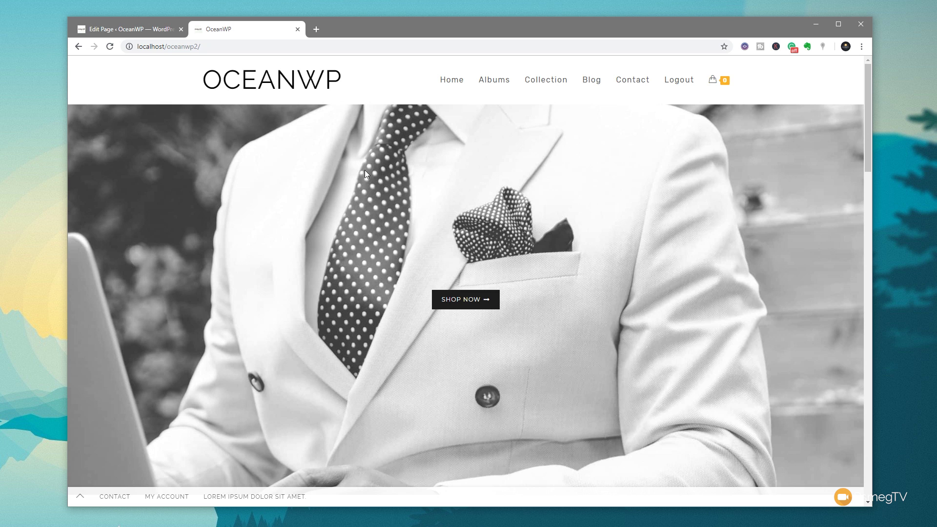
click(493, 81)
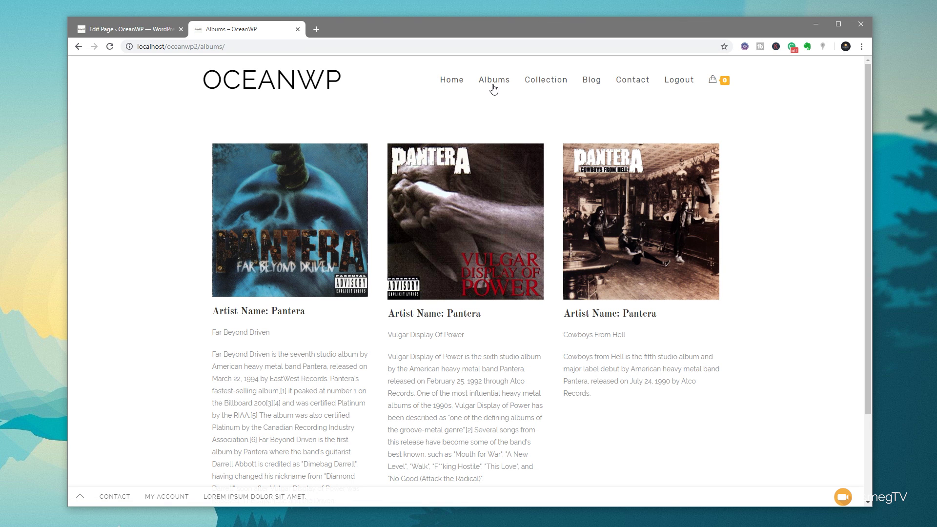
click(585, 86)
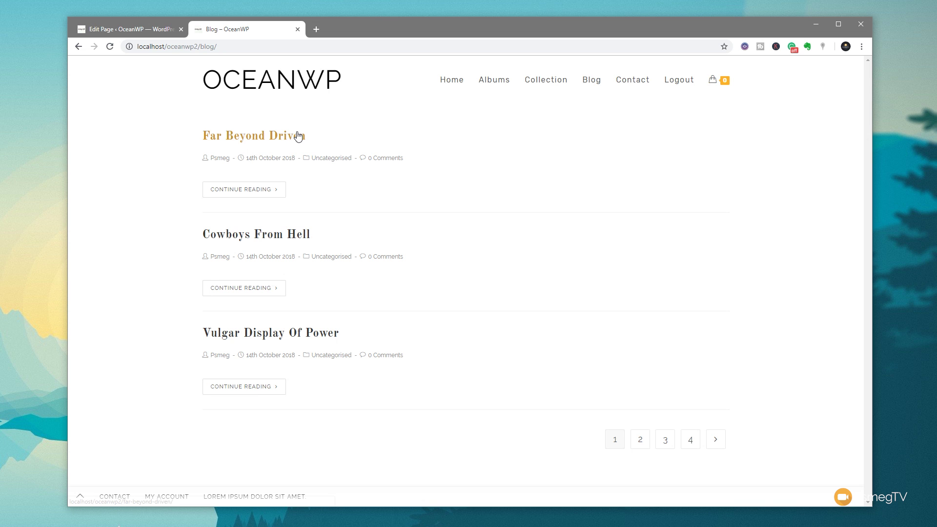
click(504, 85)
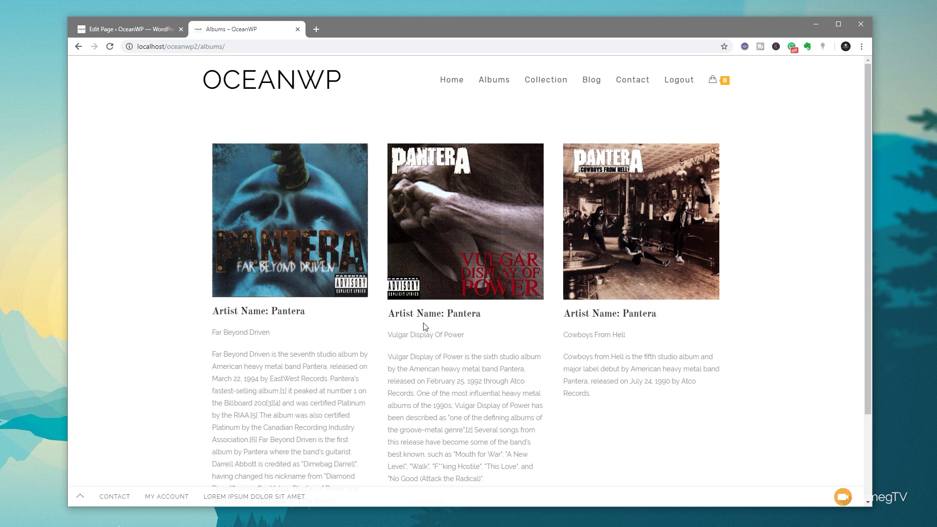
Return to the WordPress dashboard and open the Album Listing template from the JetEngine listings in Elementor
click(139, 31)
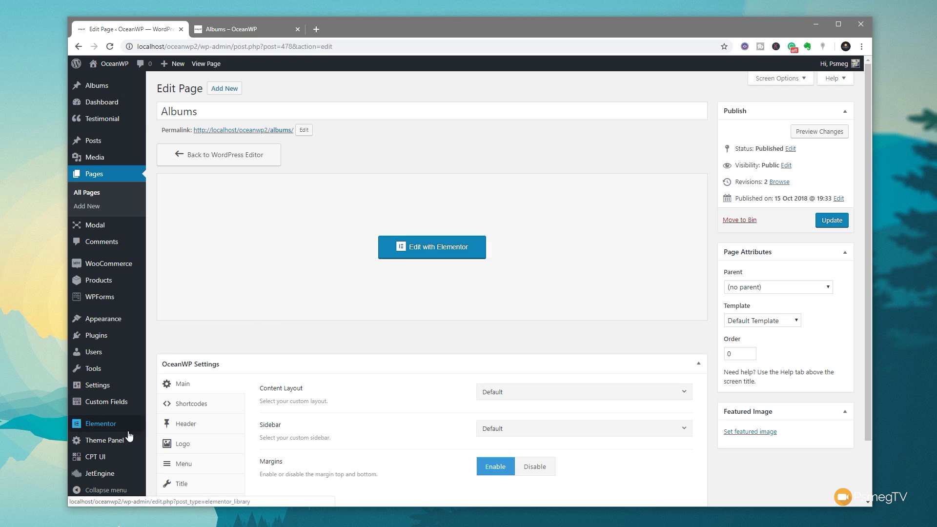
mouse_move(108, 476)
click(170, 439)
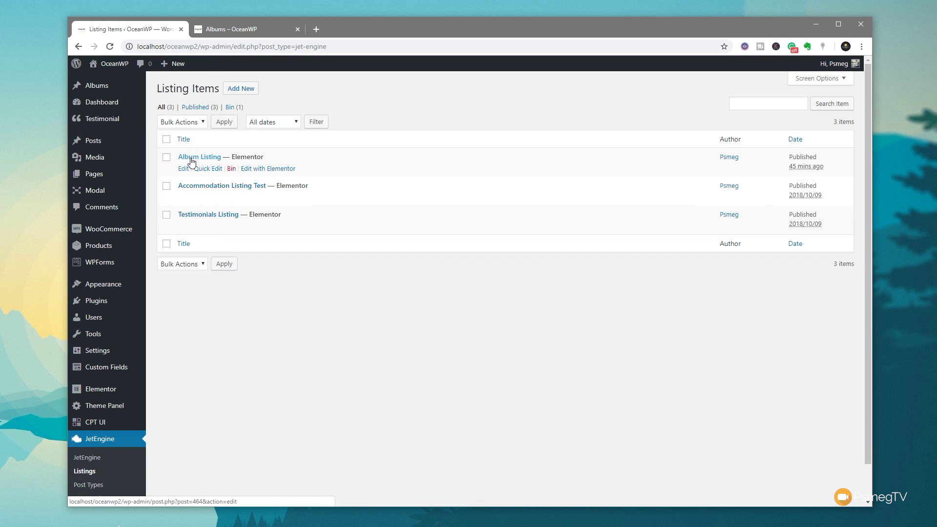
click(270, 169)
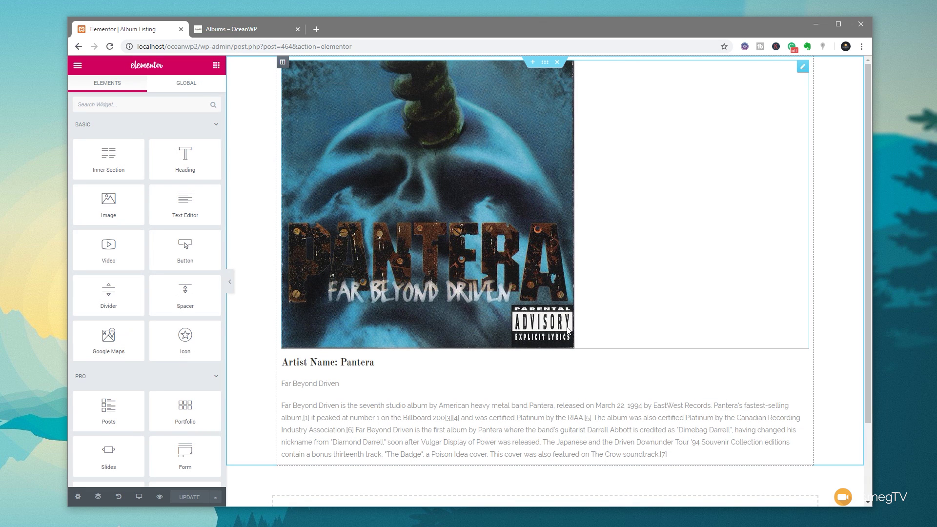
Set the normal background type of the album listing's section to the classic colour and image option
click(545, 62)
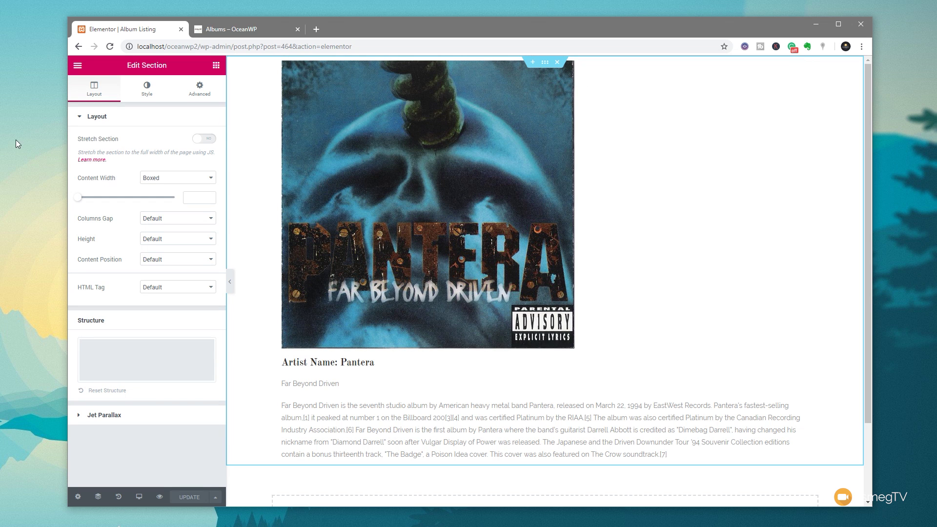
click(148, 88)
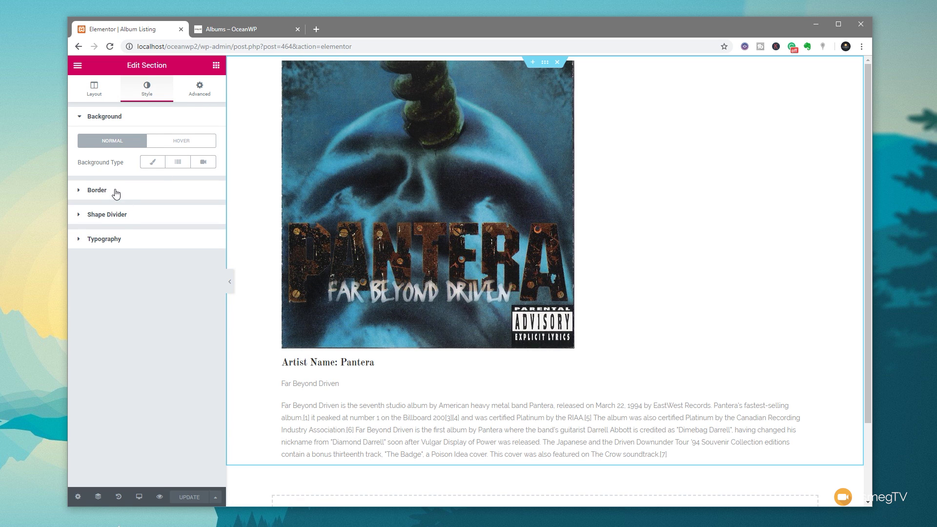
click(152, 162)
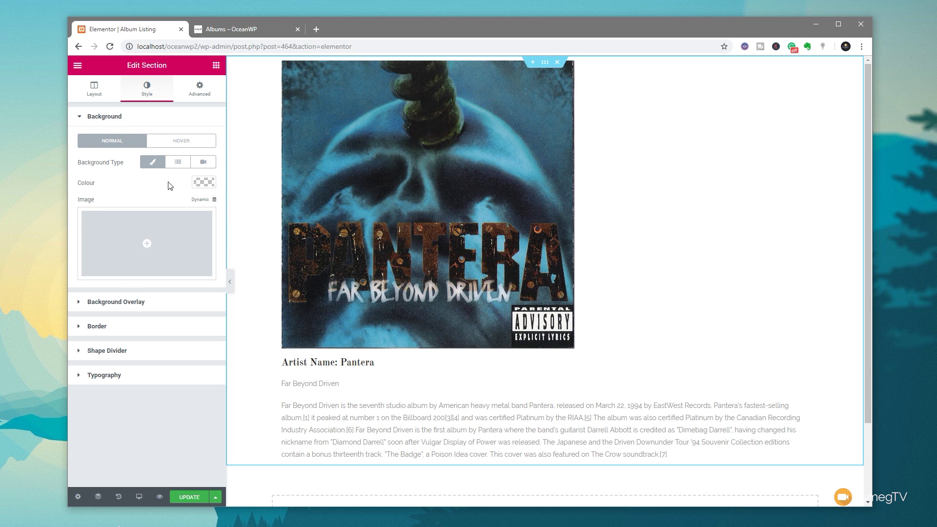